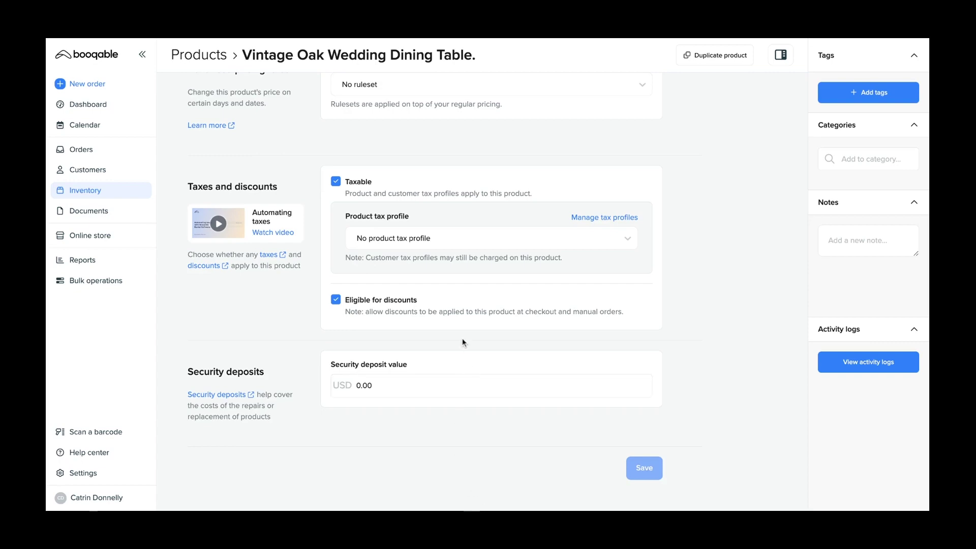
Scroll the oak table's Pricing tab toward the Security deposits section.
scroll(463, 342, "up", 6)
Change the Vintage Oak table's security deposit from 0.00 to USD 49 and save.
scroll(462, 338, "up", 1)
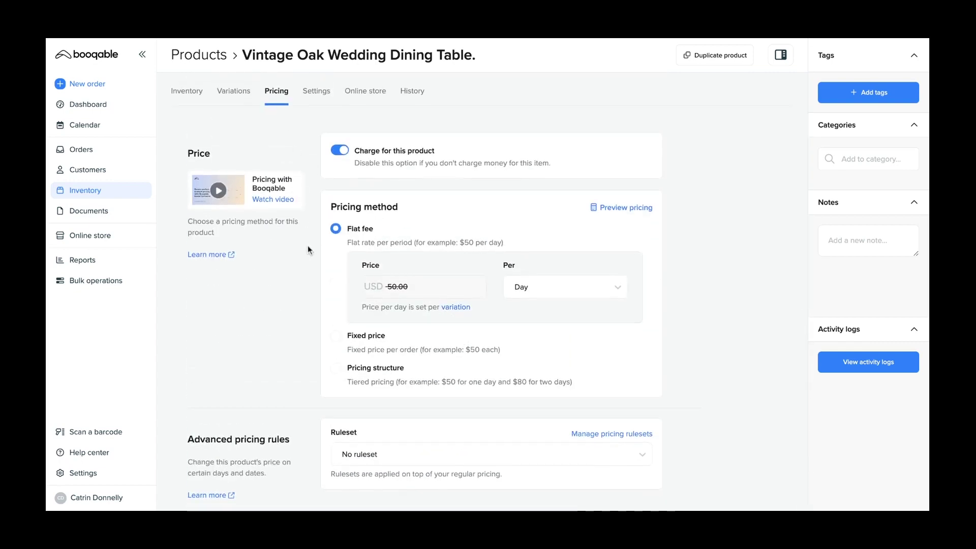
scroll(309, 247, "down", 8)
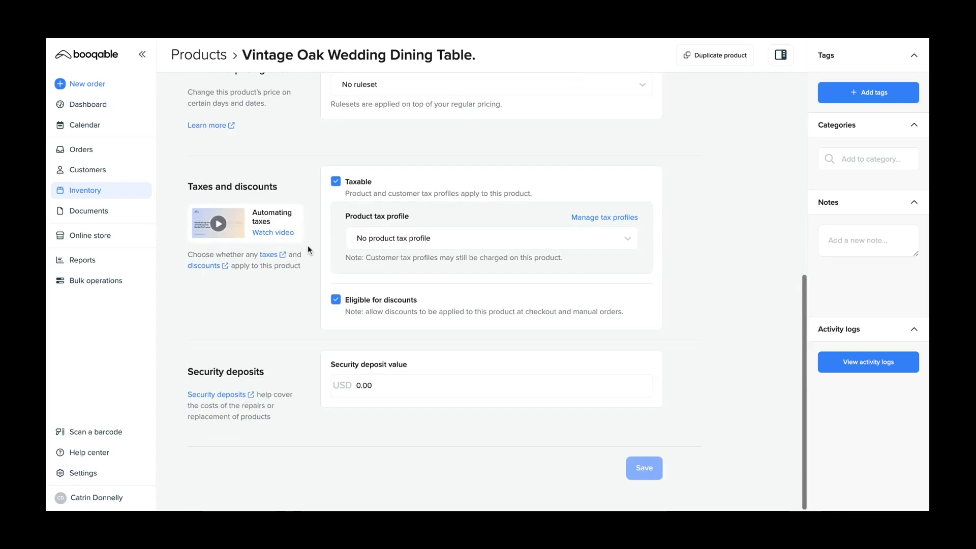
left_click(360, 387)
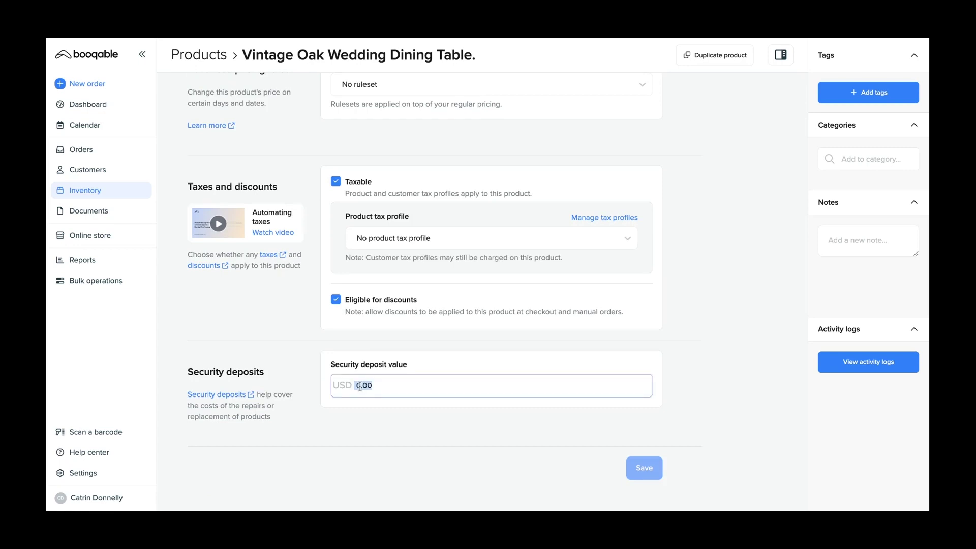
left_click(360, 387)
key("BackSpace")
type("49")
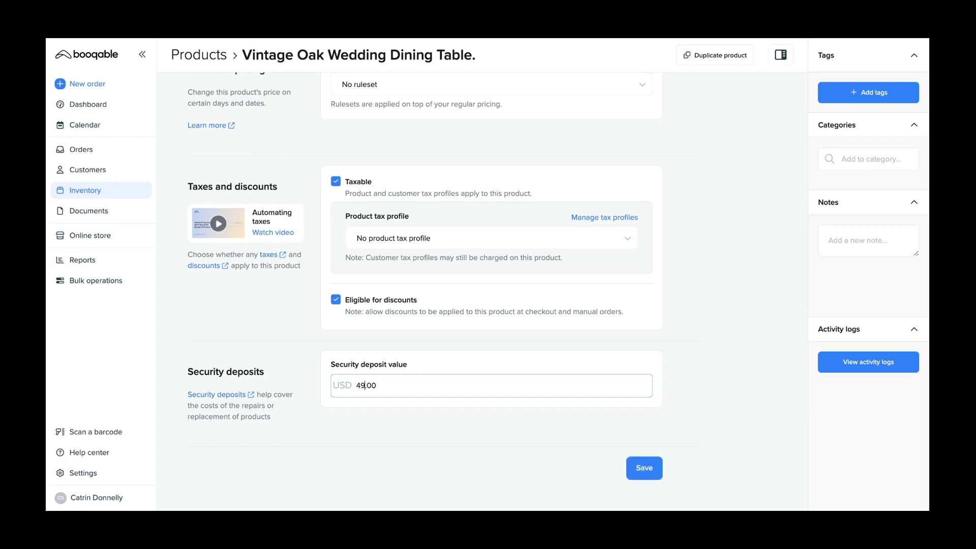
left_click(645, 469)
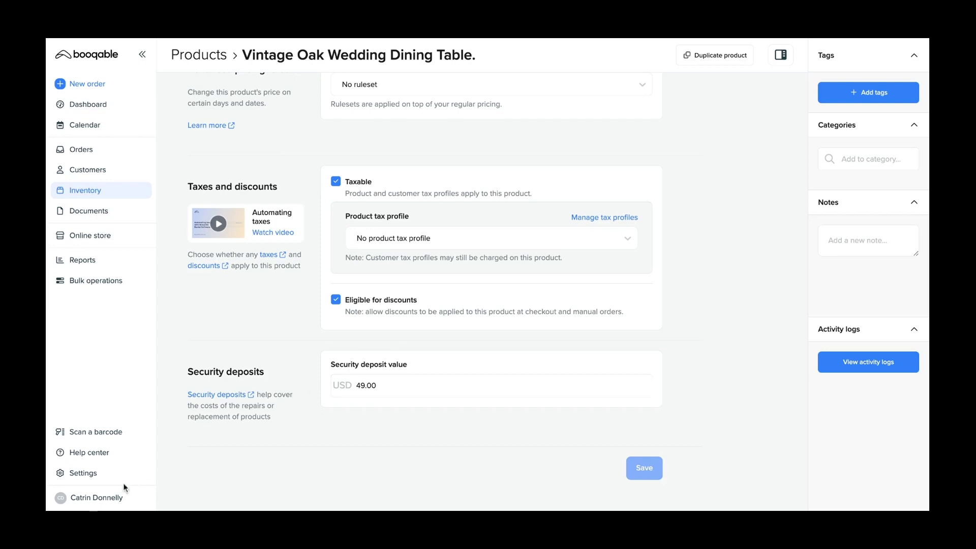
left_click(100, 475)
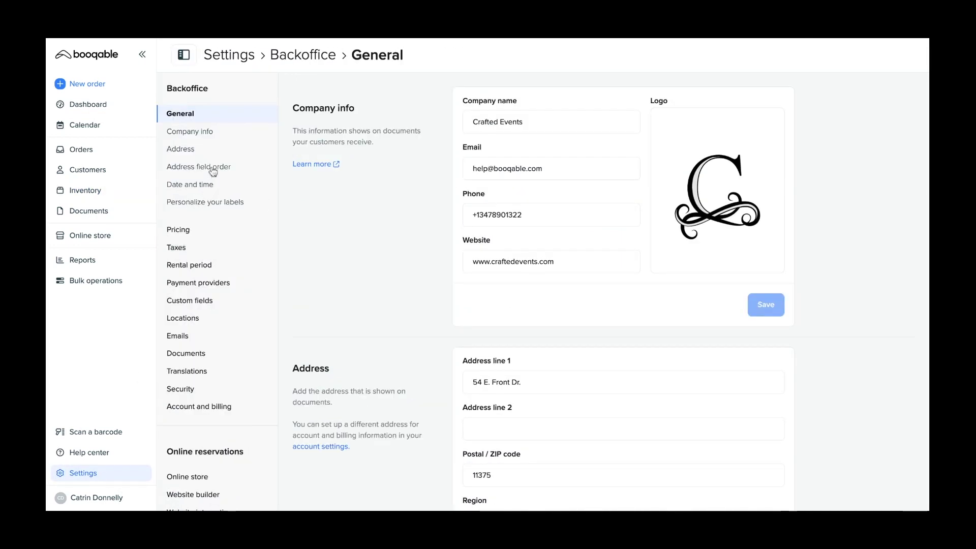
In Pricing settings, change the product security deposit percentage from 100 to 50.
left_click(179, 230)
left_click(191, 224)
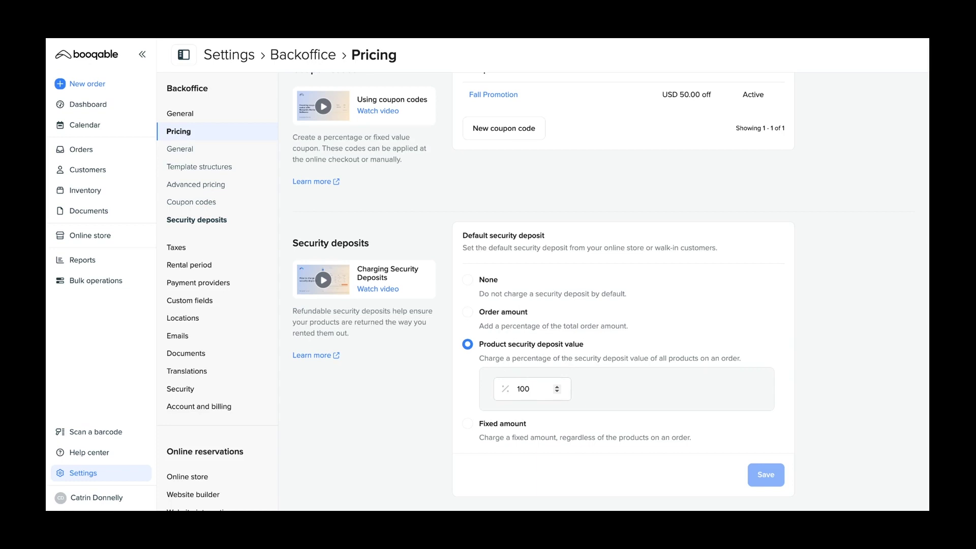
double_click(530, 388)
left_click(531, 389)
key("BackSpace")
key("BackSpace")
key("BackSpace")
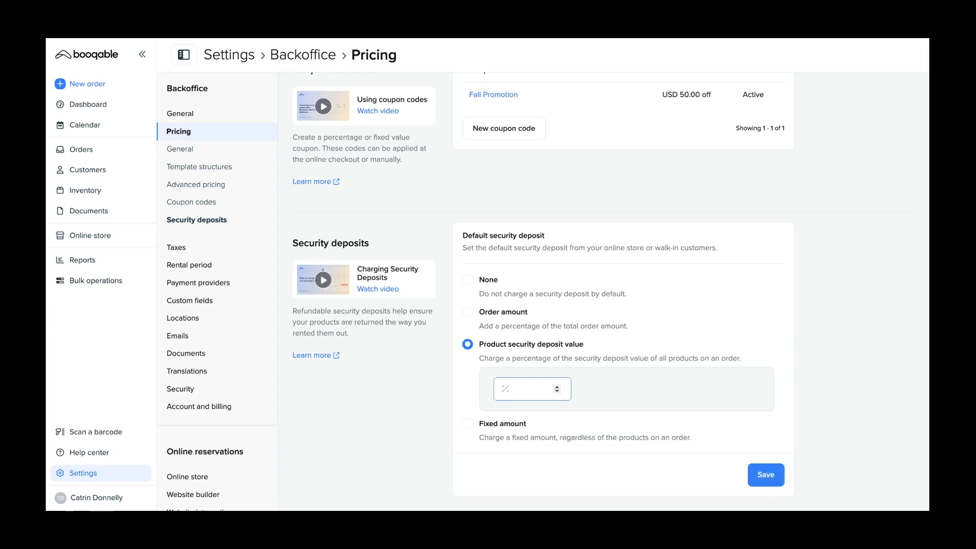
type("50")
Try a fixed 20 deposit and an order-amount percentage, then save the product-deposit option.
left_click(509, 439)
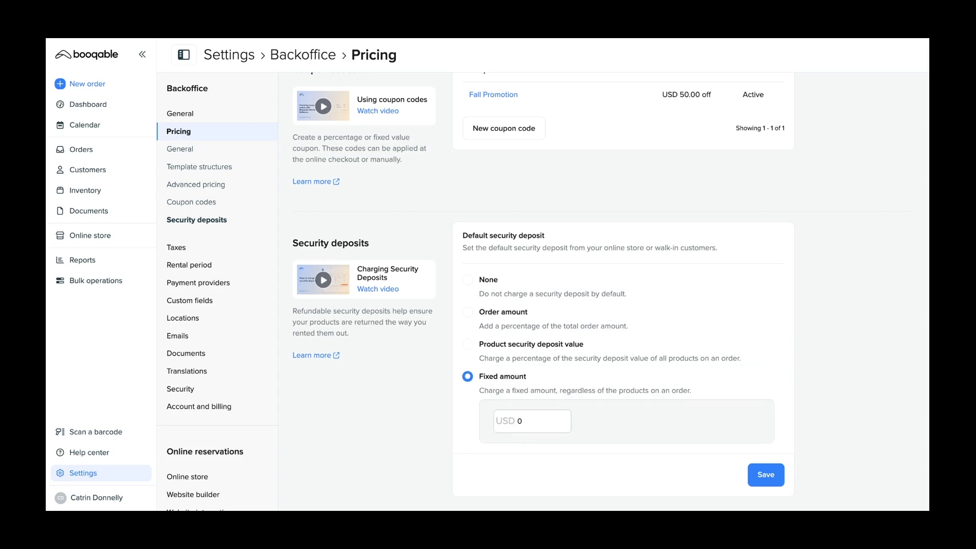
left_click(519, 422)
type("200")
left_click(525, 314)
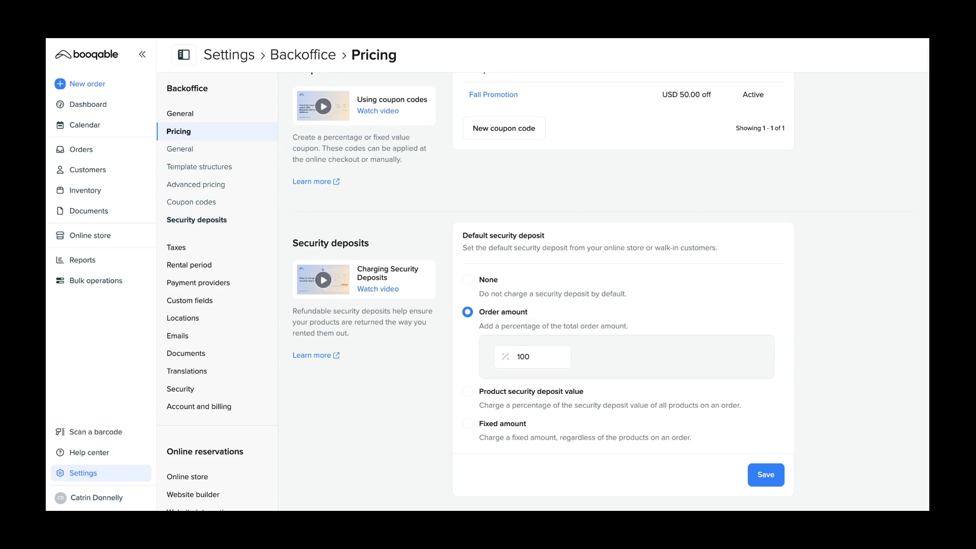
left_click(529, 356)
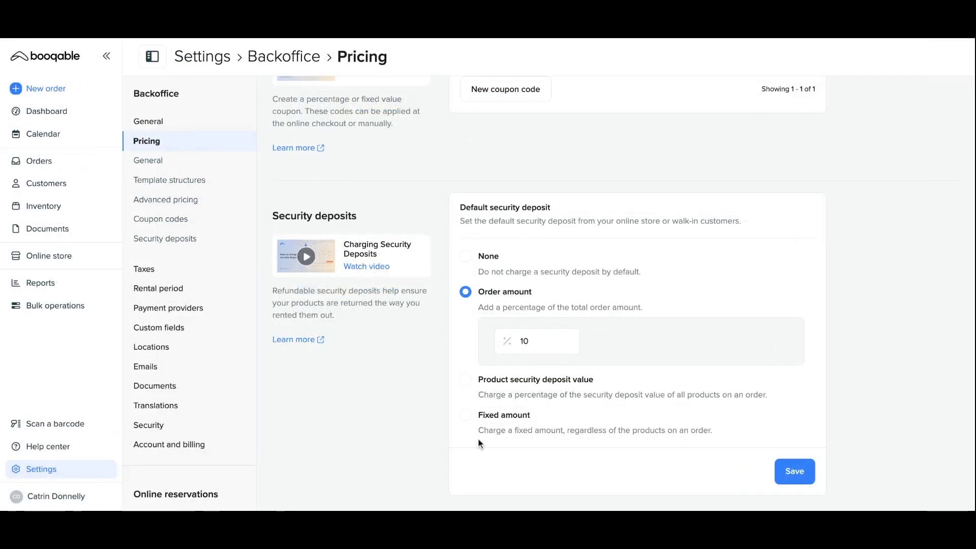
left_click(466, 381)
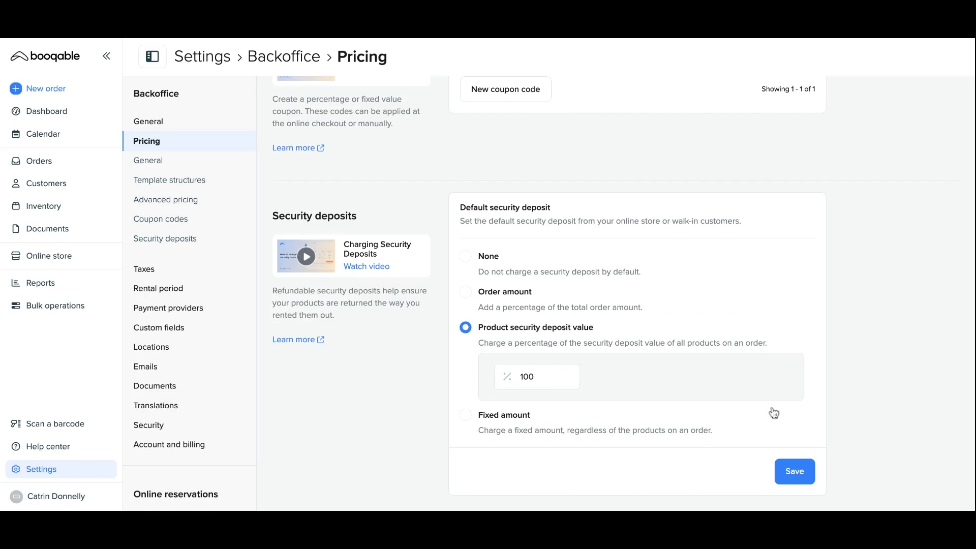
left_click(794, 473)
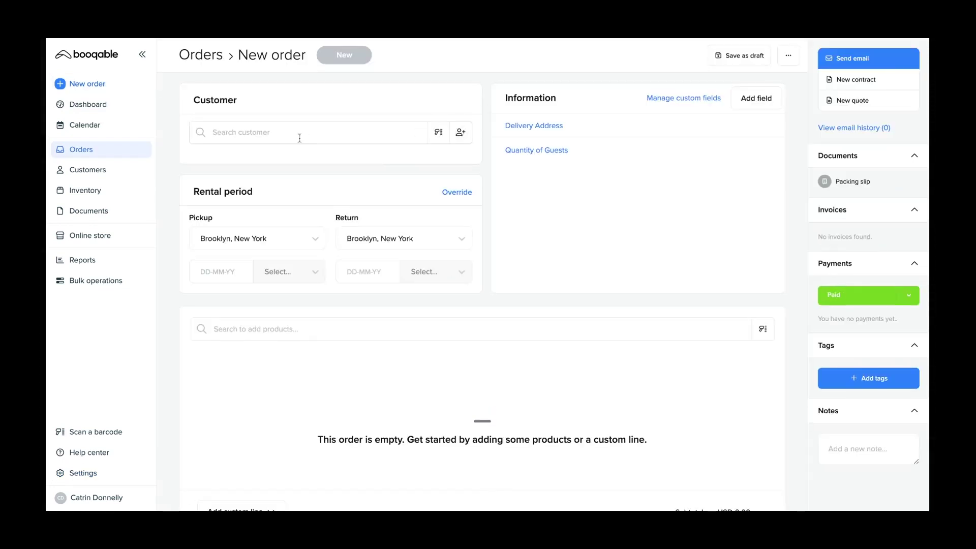
Add the Small Vintage Oak Wedding Dining Table to the new order.
left_click(276, 324)
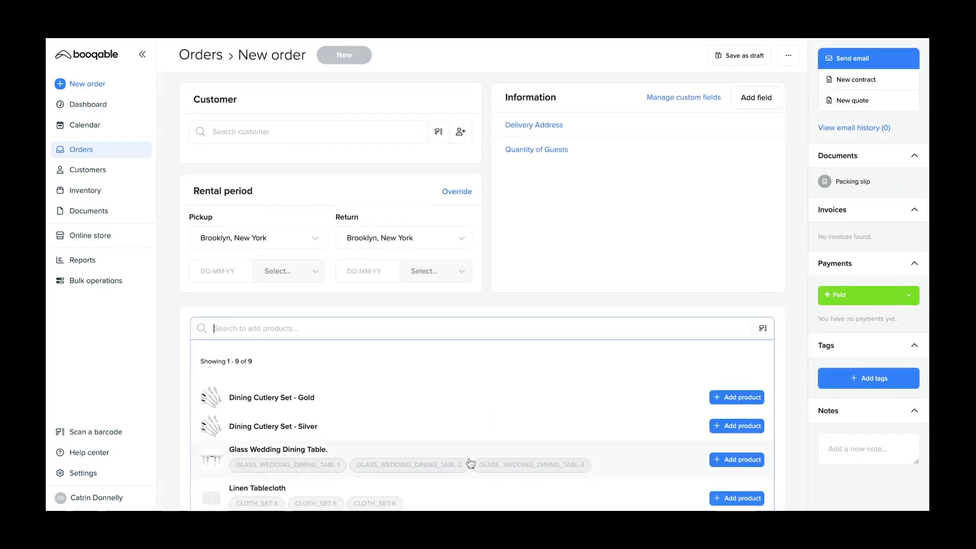
scroll(478, 448, "down", 2)
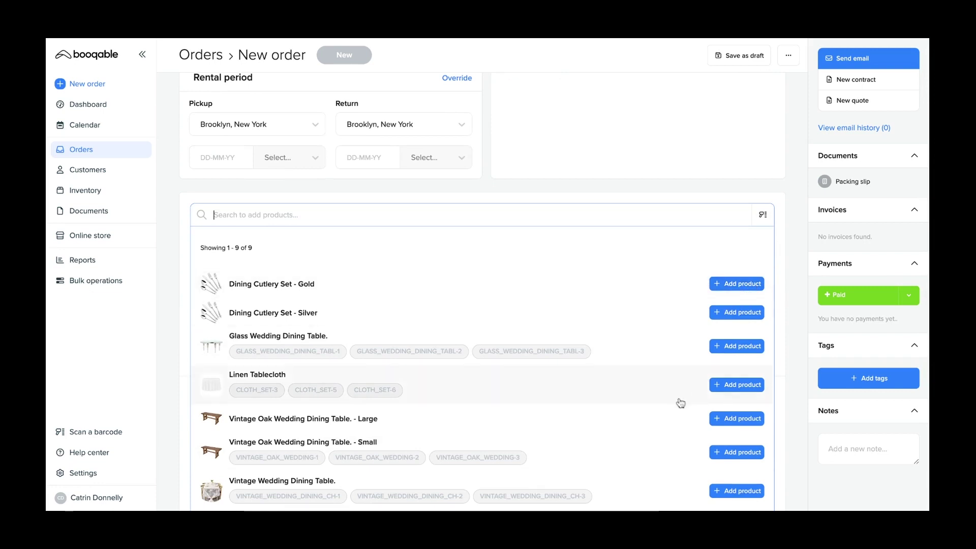
scroll(714, 414, "down", 1)
left_click(727, 430)
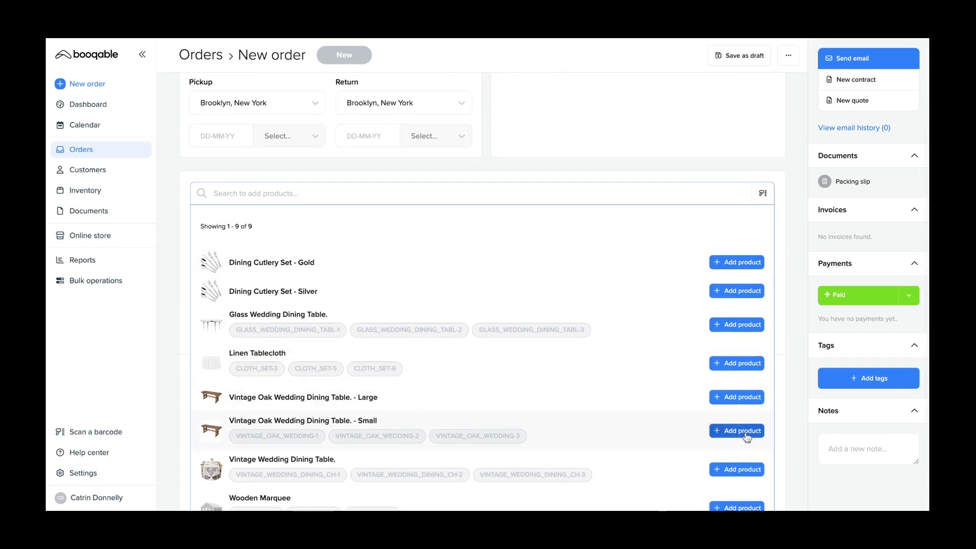
Set pickup to 6 September 2023 at 09:00 AM and recalculate prices.
left_click(219, 141)
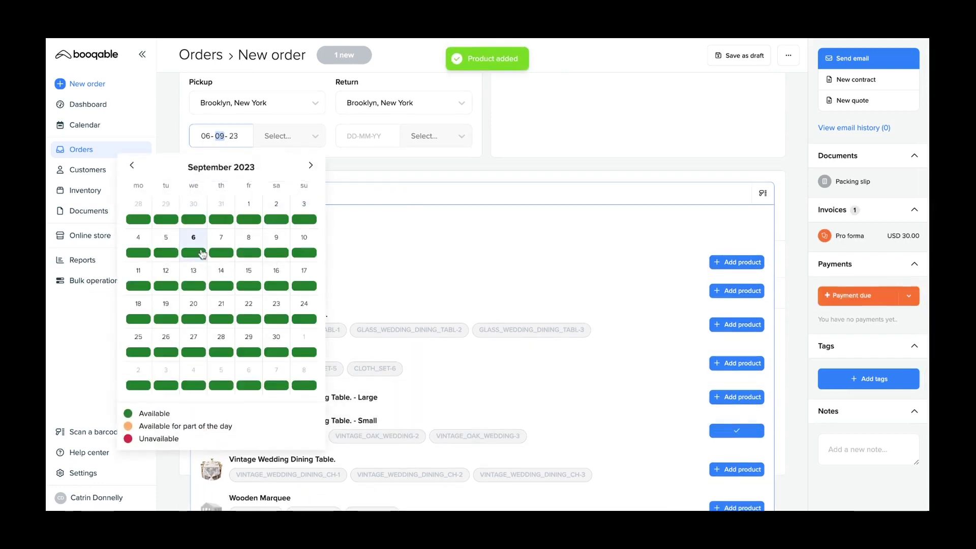
left_click(199, 251)
left_click(243, 168)
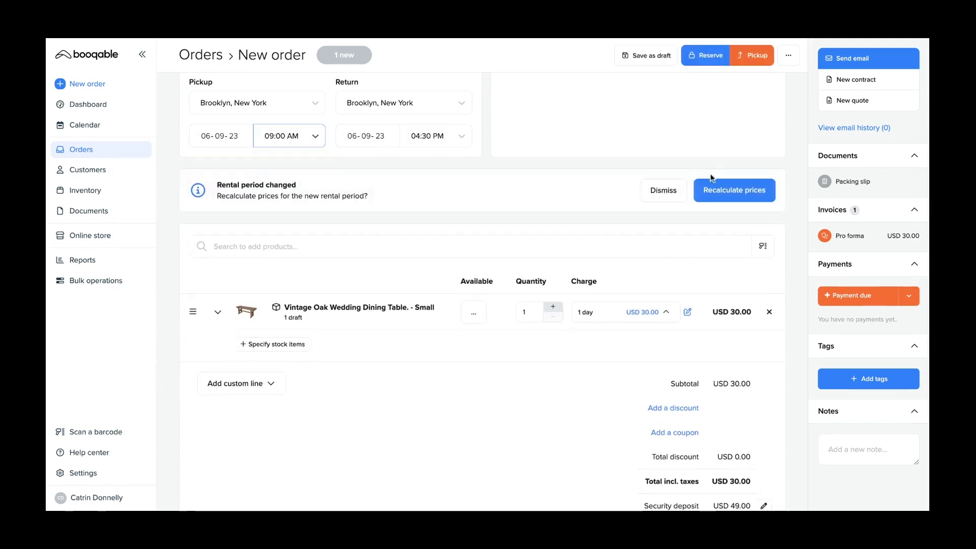
left_click(735, 193)
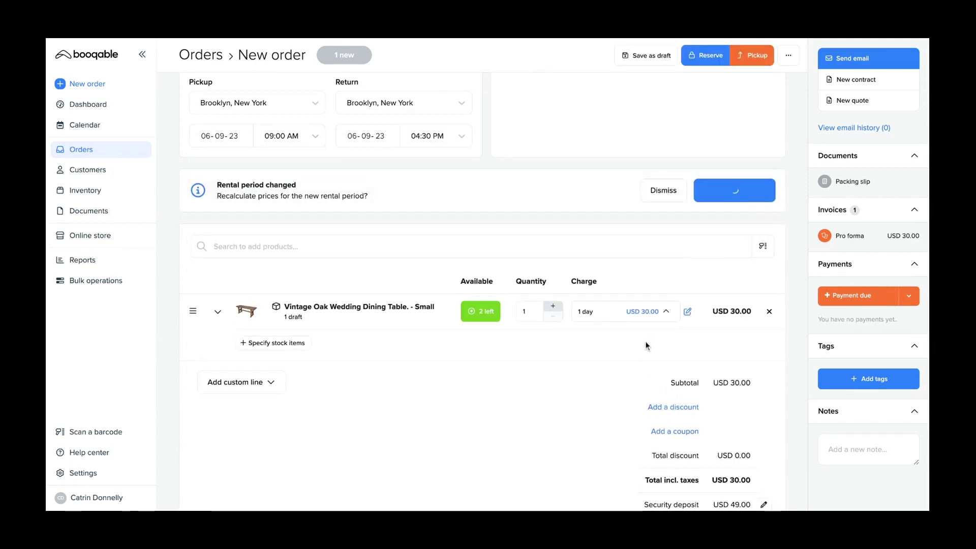
scroll(647, 346, "down", 1)
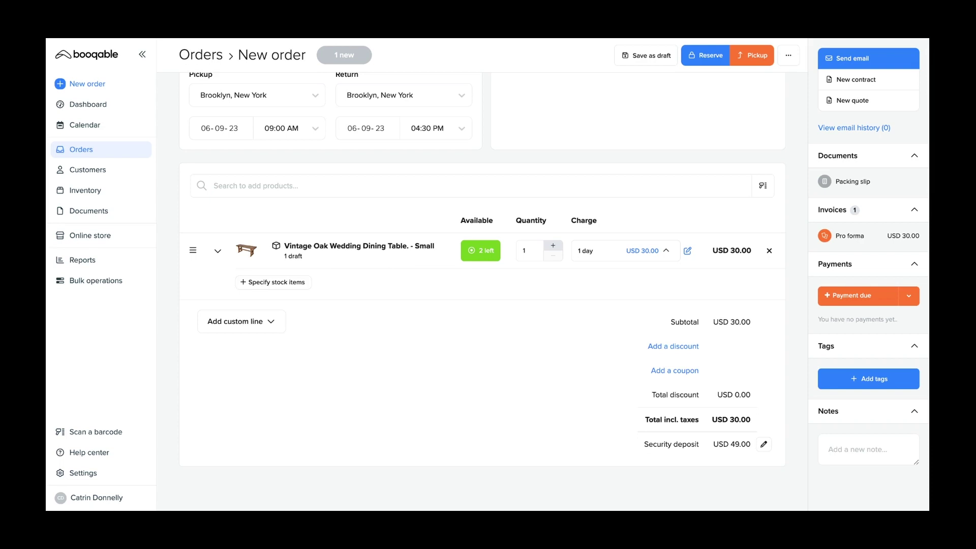
scroll(483, 285, "up", 5)
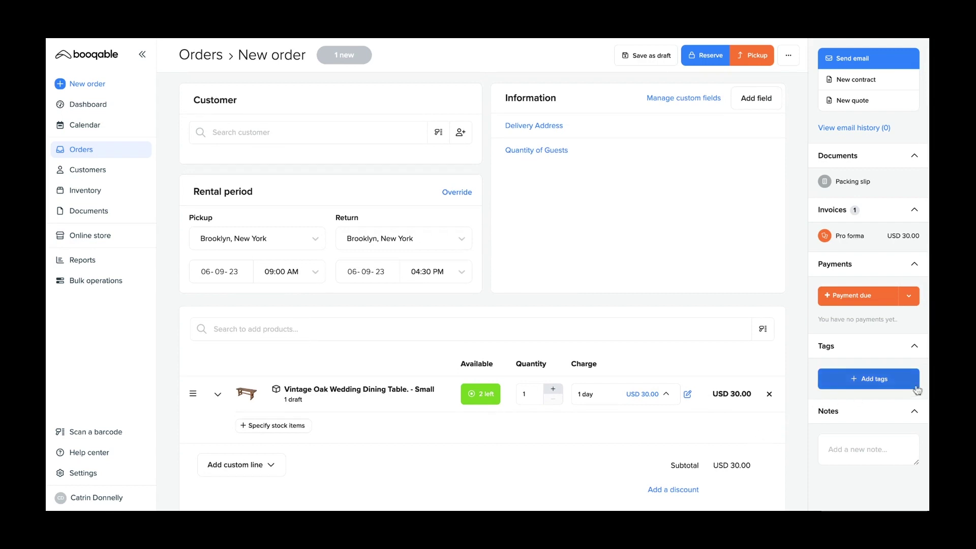
left_click(910, 297)
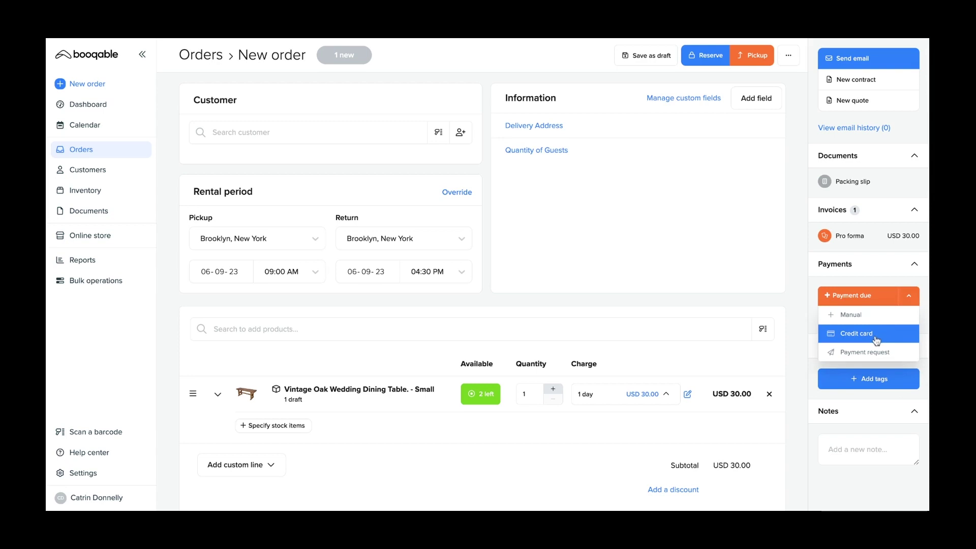
left_click(877, 335)
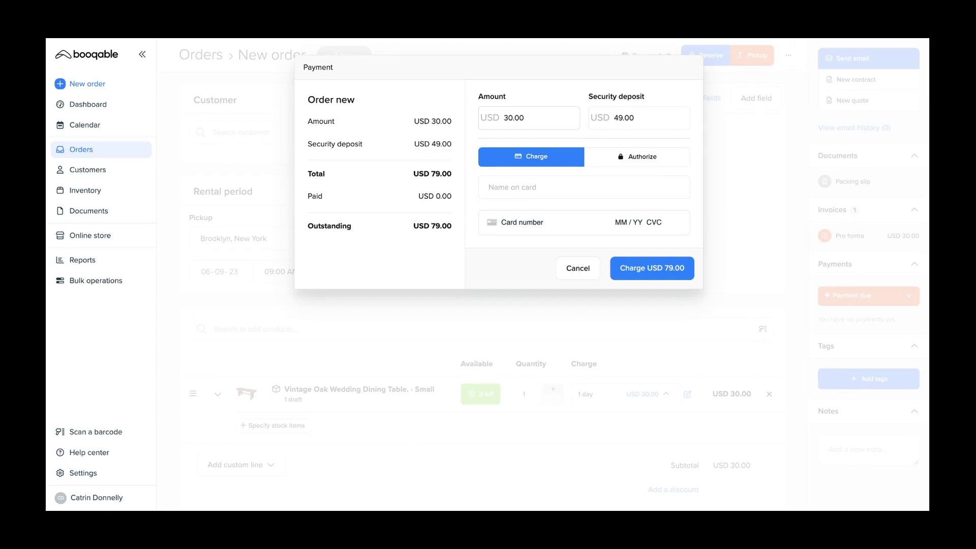
left_click(608, 154)
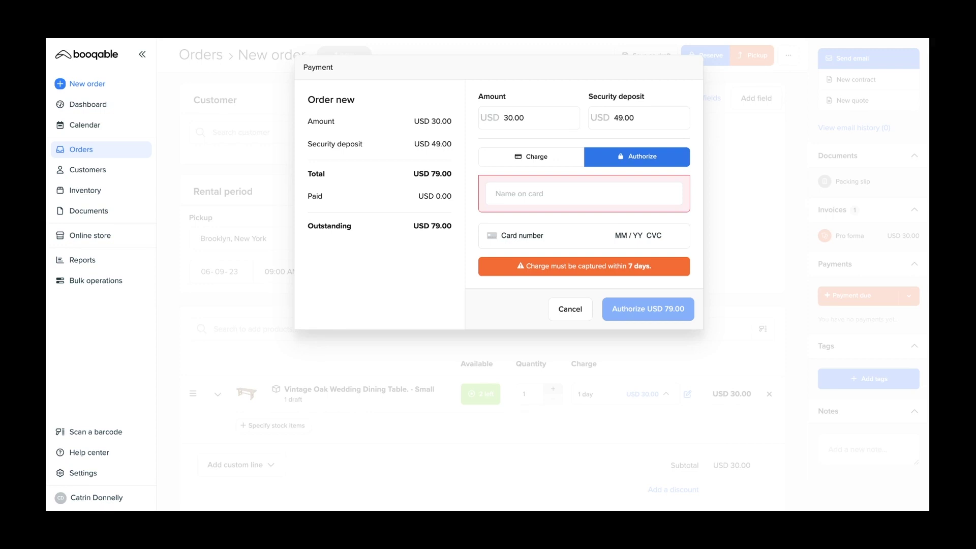
left_click(568, 311)
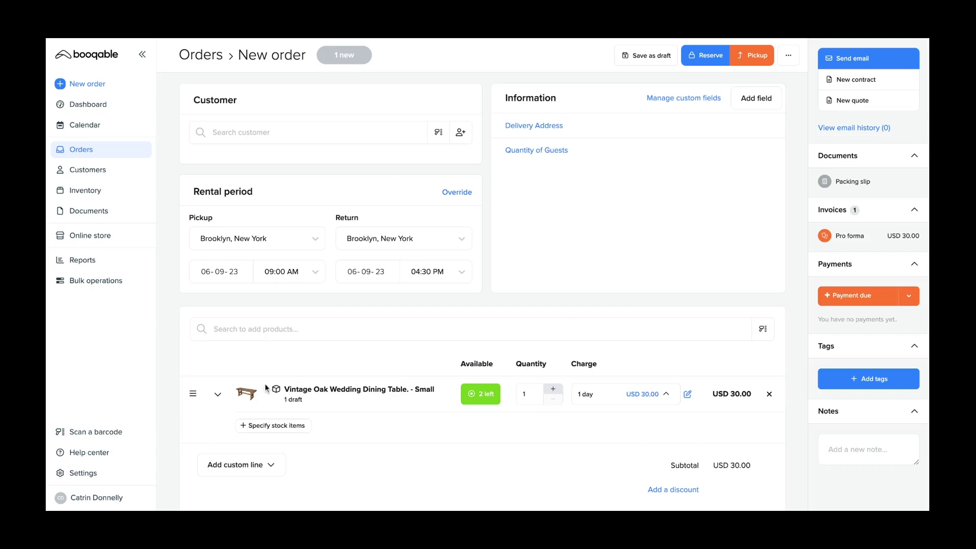
In online store checkout settings, require a percentage of the order amount at checkout.
left_click(88, 474)
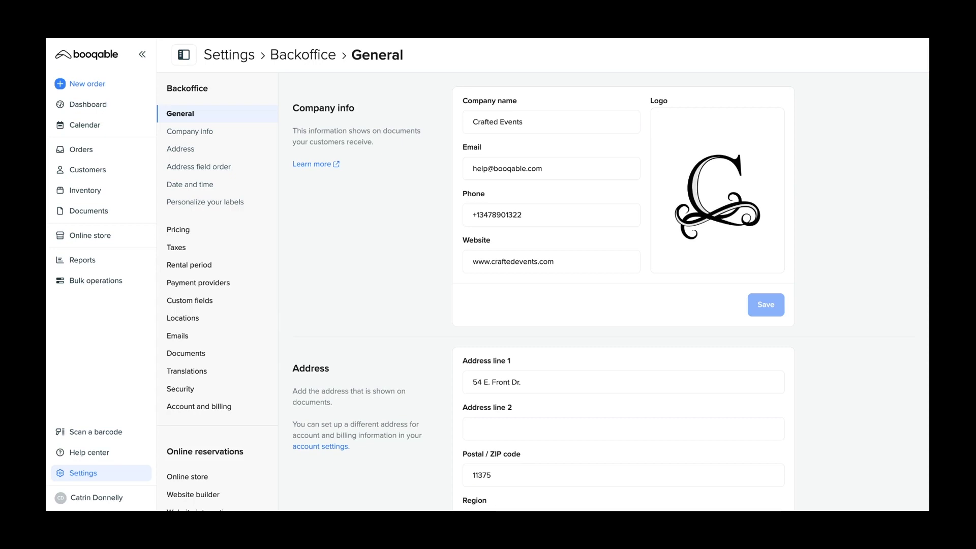
scroll(203, 407, "down", 2)
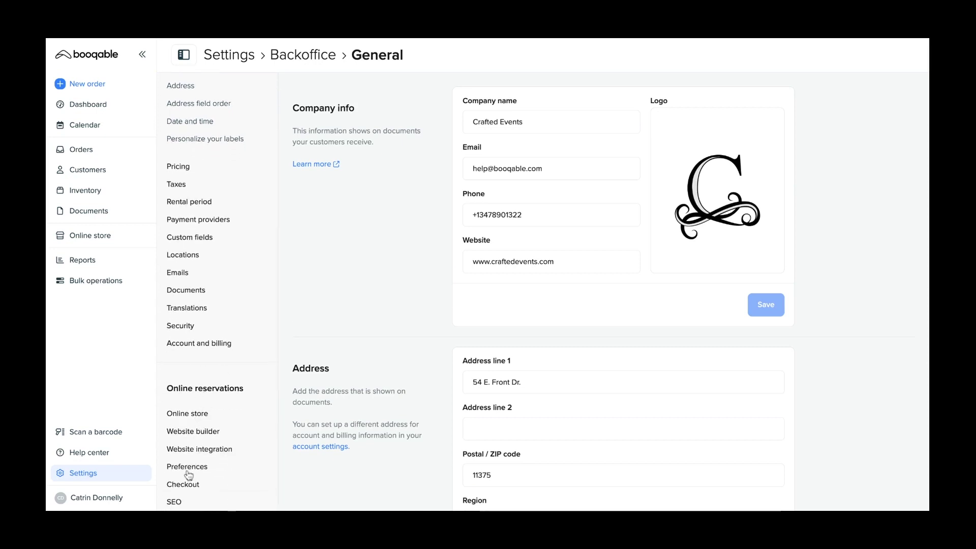
left_click(183, 486)
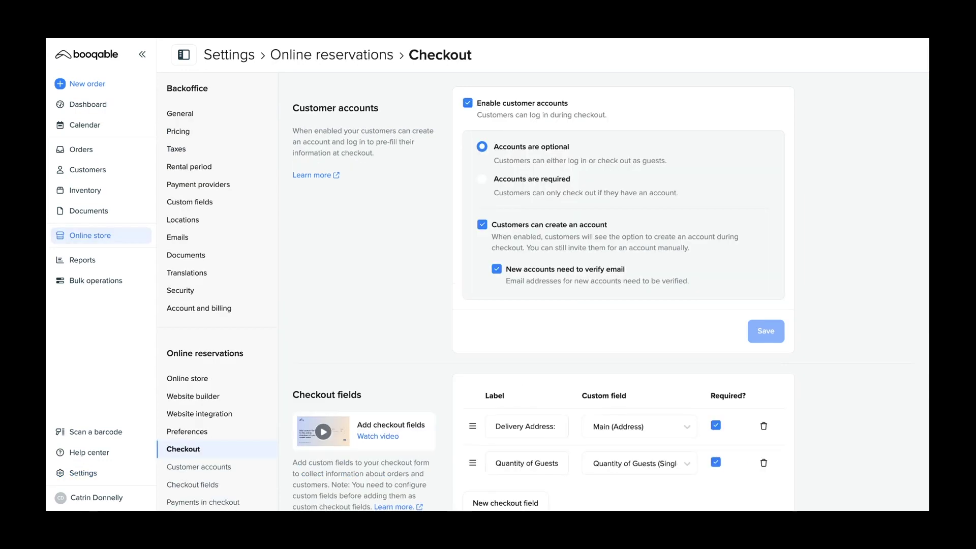
scroll(187, 484, "down", 3)
left_click(198, 407)
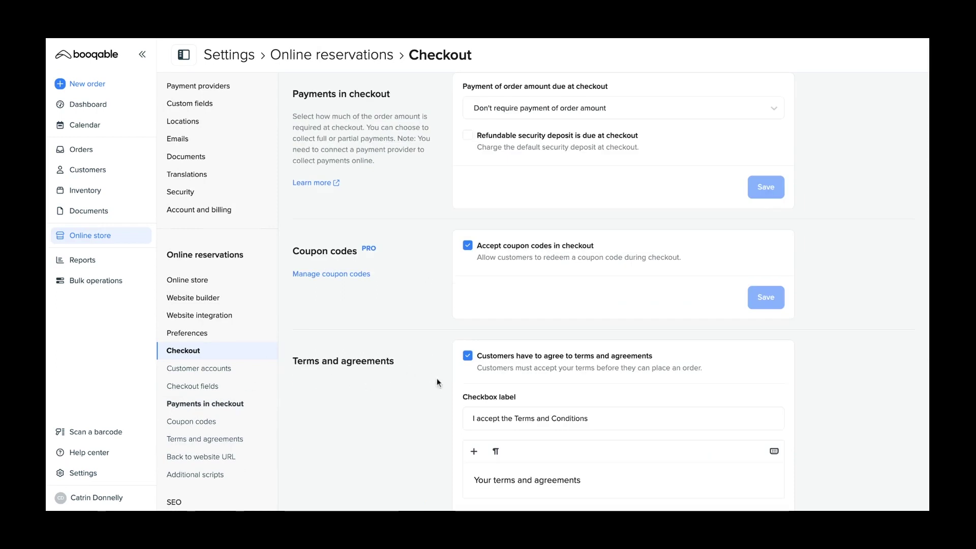
scroll(538, 380, "down", 2)
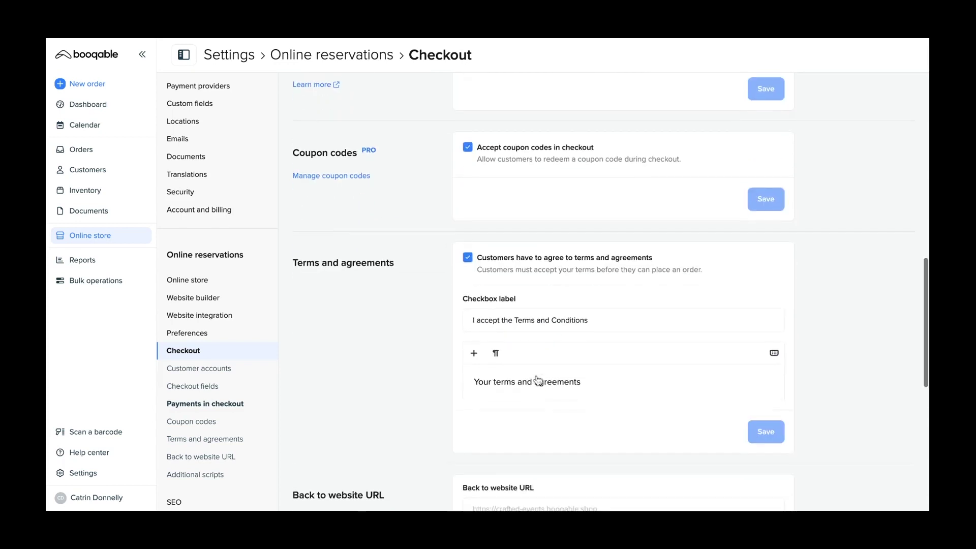
scroll(538, 381, "up", 3)
left_click(534, 179)
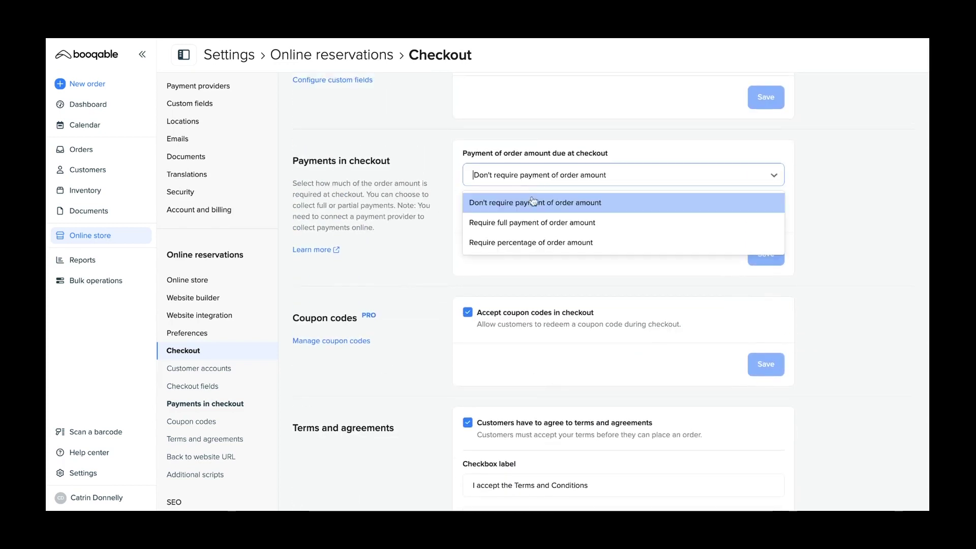
left_click(525, 245)
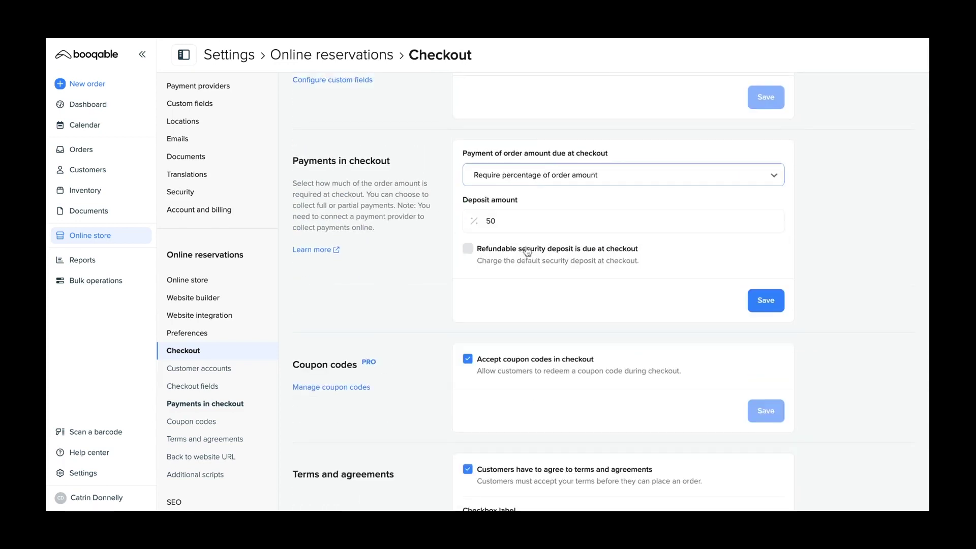
Lower the required down payment from 50 to 20 percent and save the checkout settings.
double_click(499, 221)
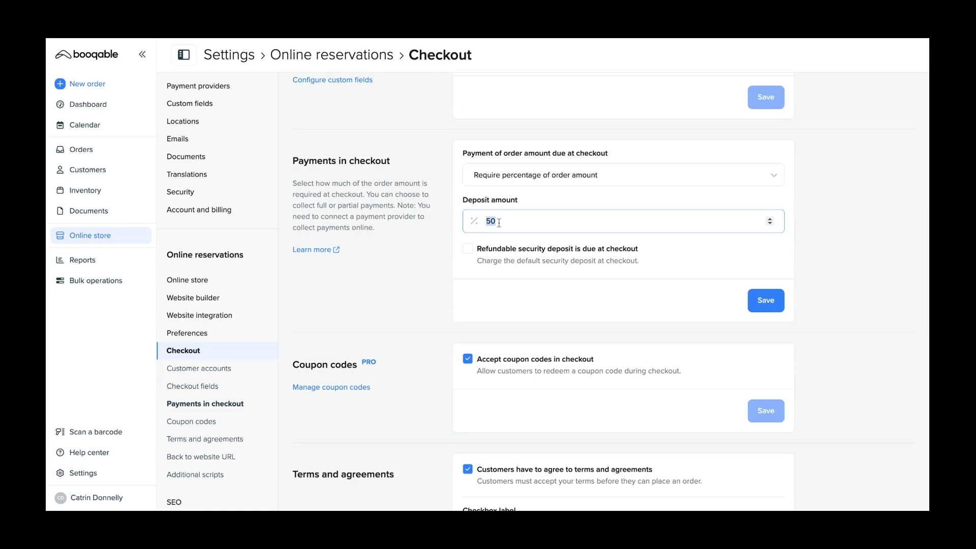
left_click(495, 221)
key("BackSpace")
key("BackSpace")
type("20")
left_click(772, 296)
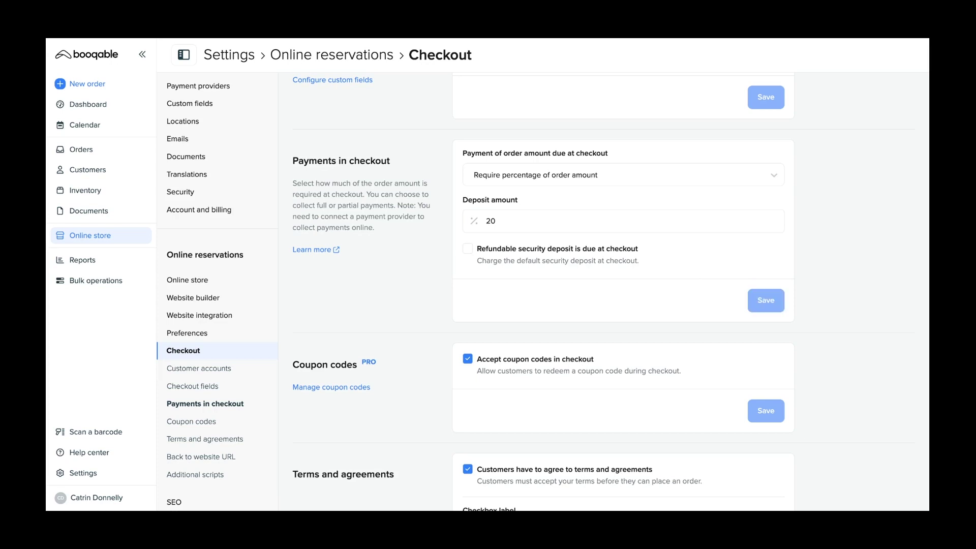
Start a new order and begin recording a manual payment on it.
left_click(104, 85)
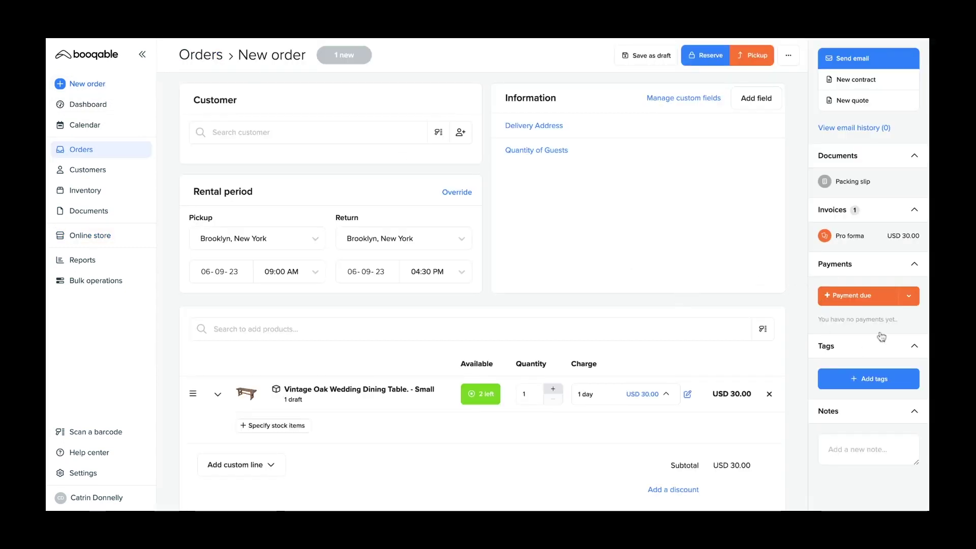
left_click(909, 296)
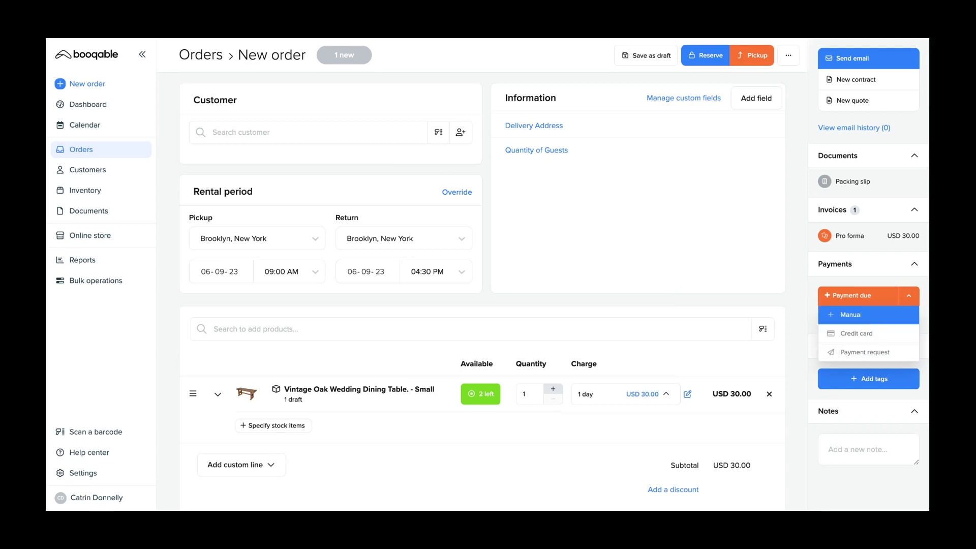
left_click(864, 314)
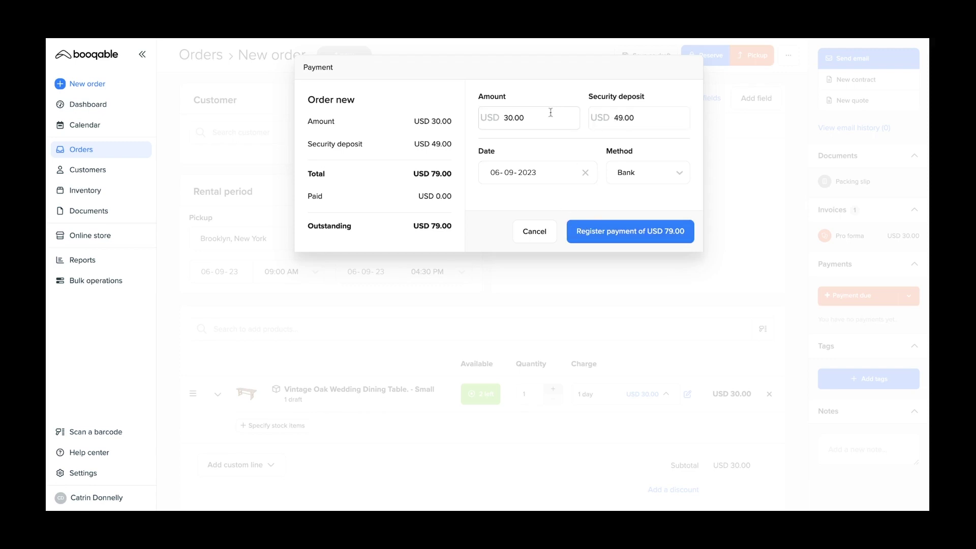
Clear the payment's security deposit, change the amount's leading 3 to 1, then cancel.
double_click(625, 114)
key("BackSpace")
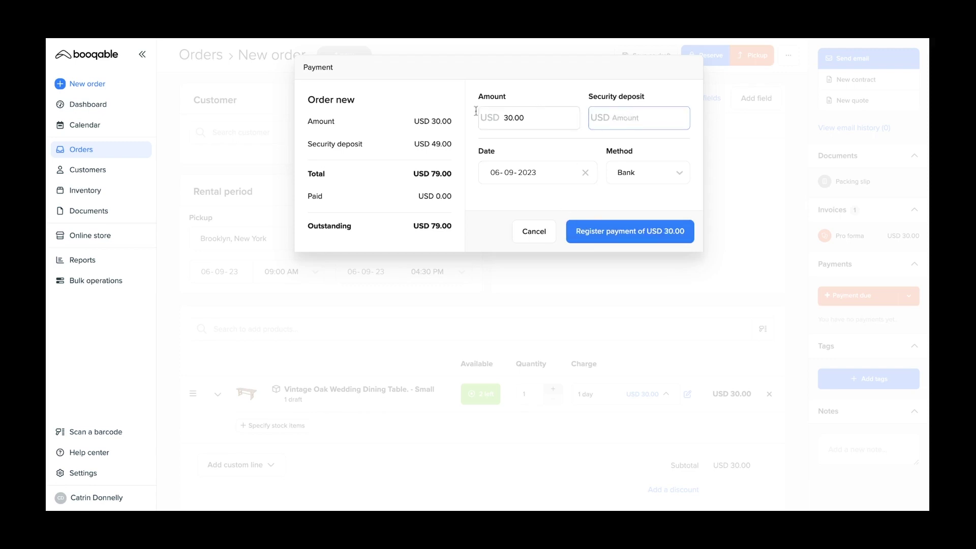
double_click(515, 117)
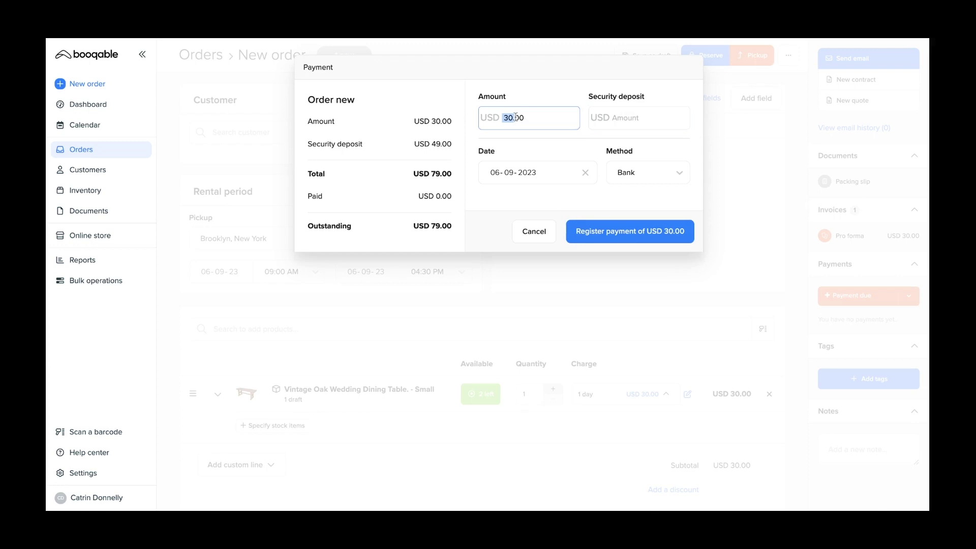
double_click(523, 118)
left_click(509, 119)
key("BackSpace")
type("1")
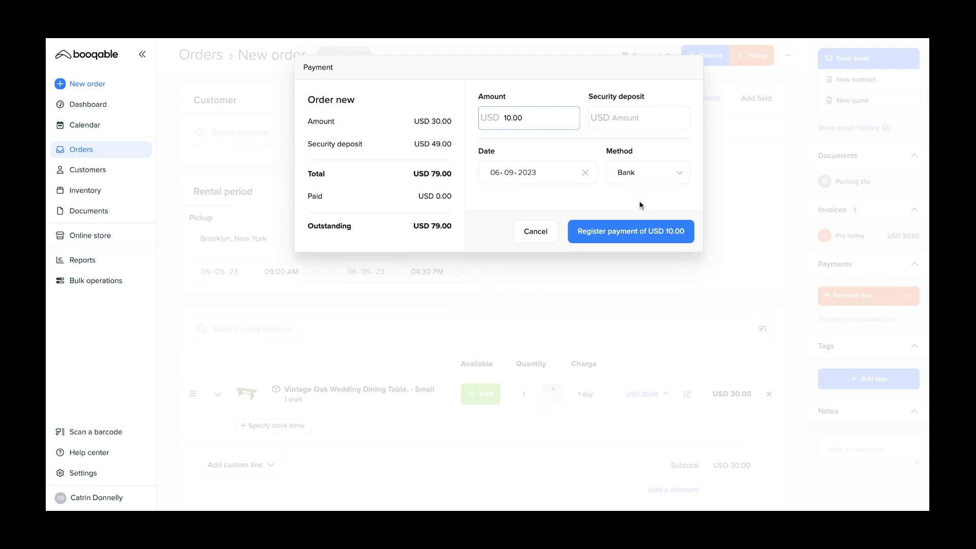
left_click(539, 233)
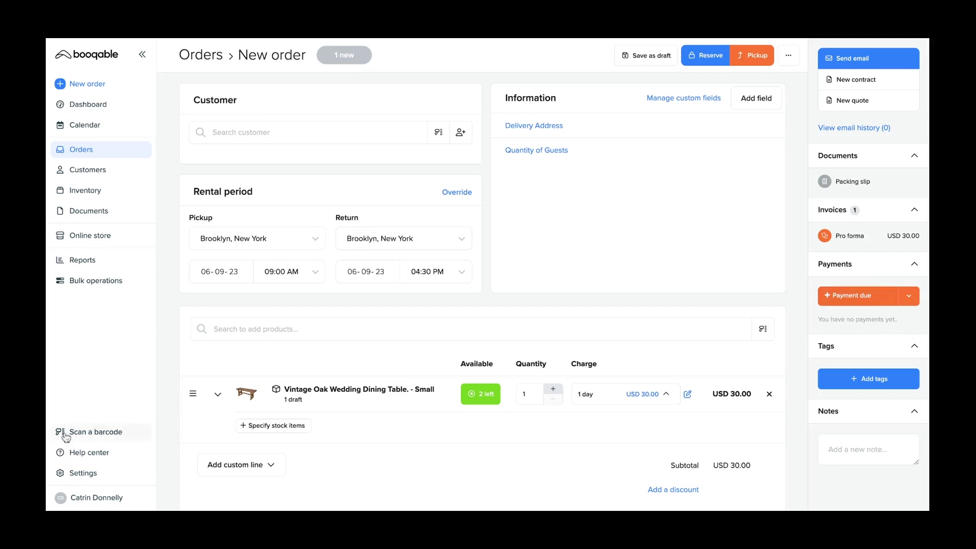
Review and re-save the default security deposit in the Pricing settings.
left_click(82, 477)
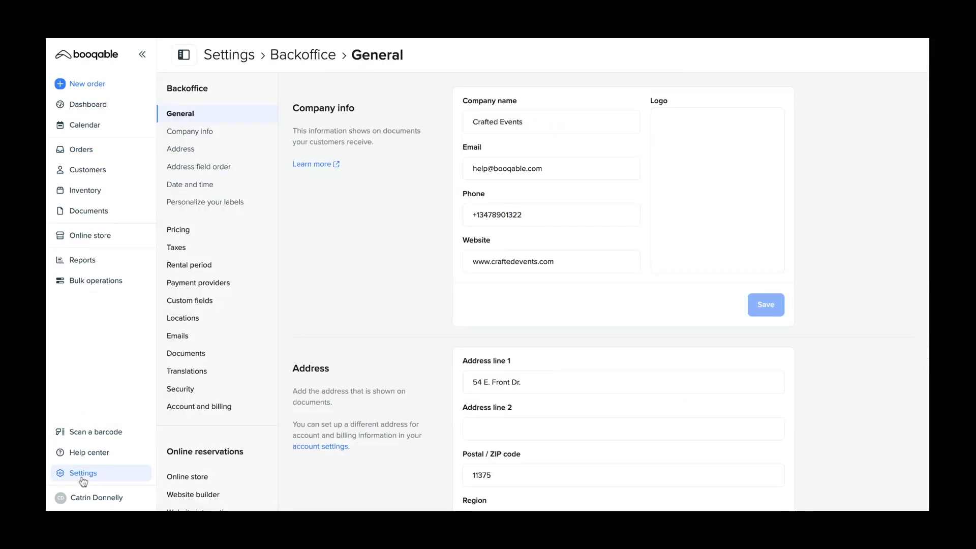
left_click(179, 229)
scroll(575, 316, "down", 15)
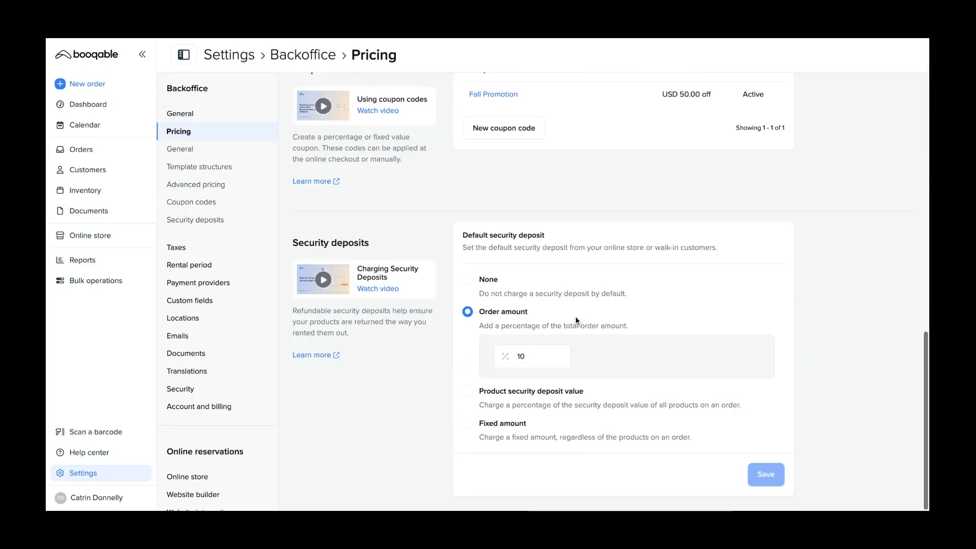
left_click(773, 478)
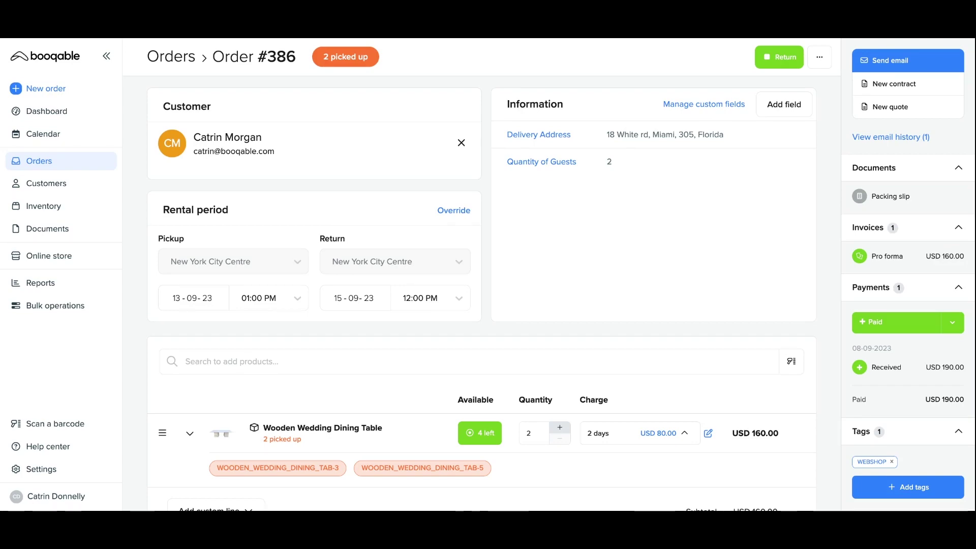
Return both Wooden Wedding Dining Tables on order #386, keeping 0.00 of the deposit.
left_click(780, 59)
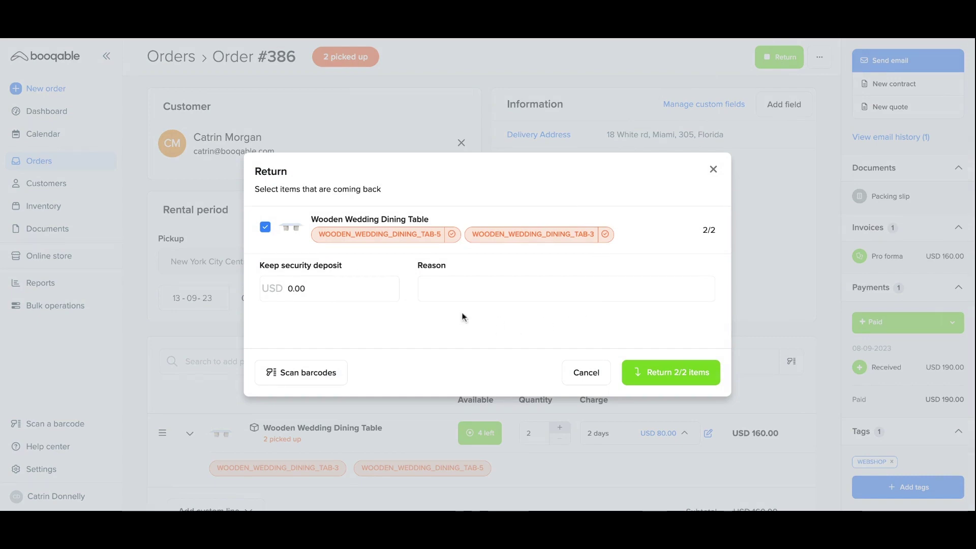
left_click(648, 381)
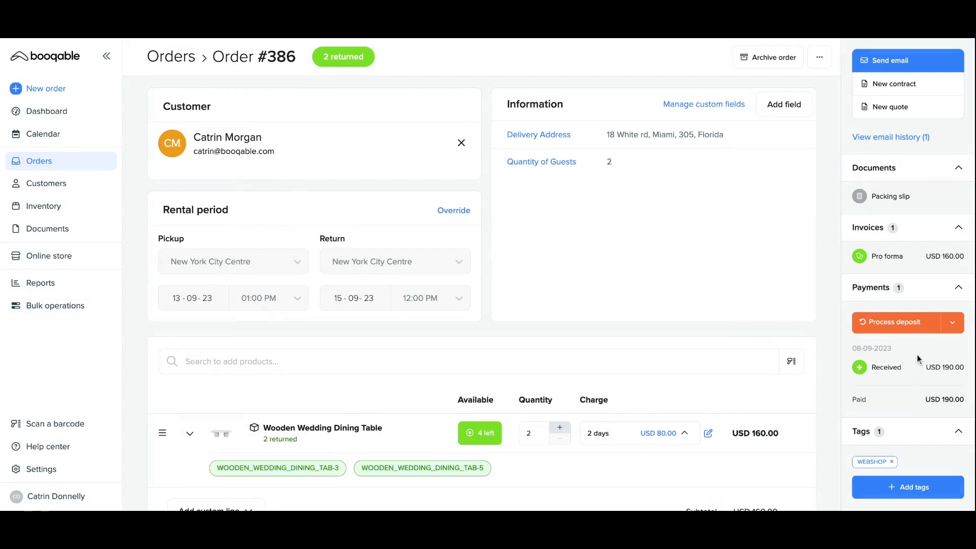
Register a USD 30.00 security deposit refund on order #386's received payment.
mouse_move(860, 367)
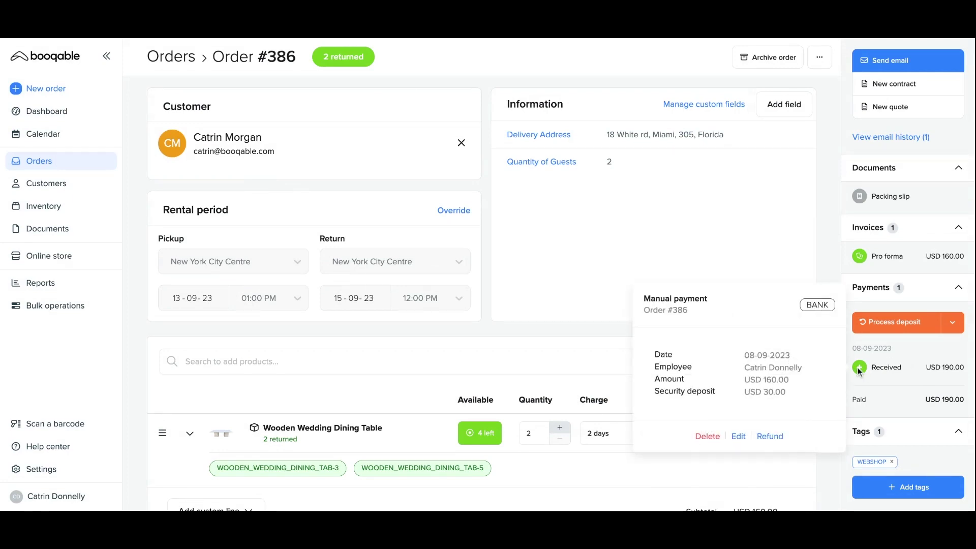
left_click(770, 437)
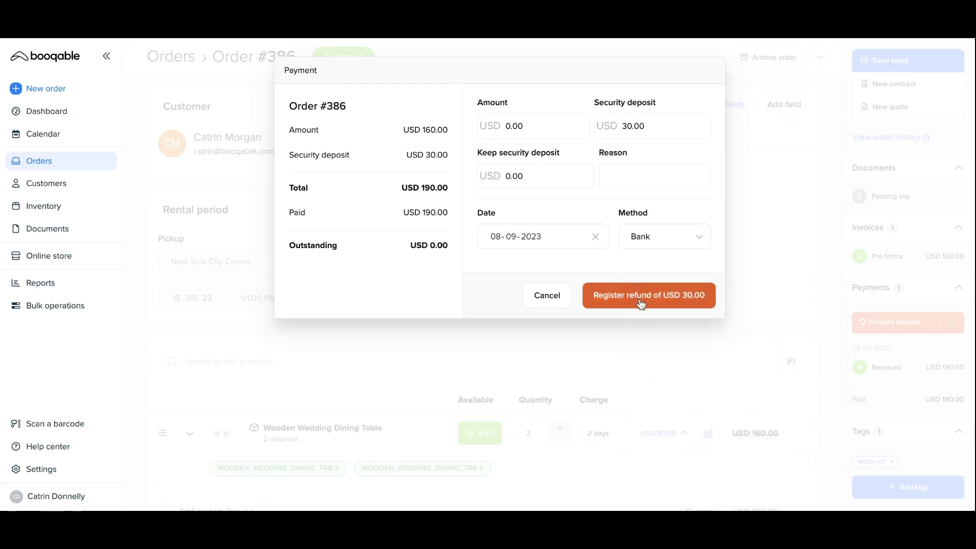
left_click(641, 303)
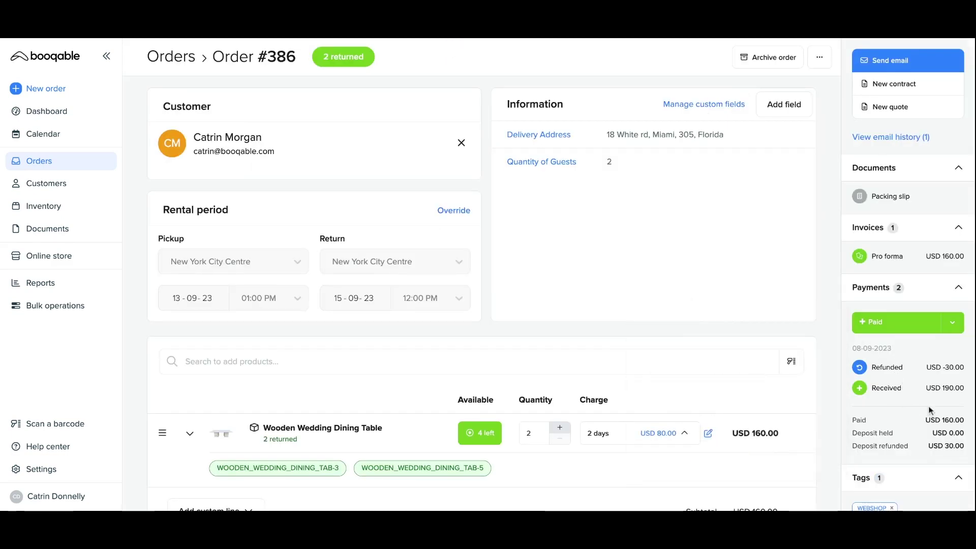
mouse_move(914, 372)
mouse_move(951, 388)
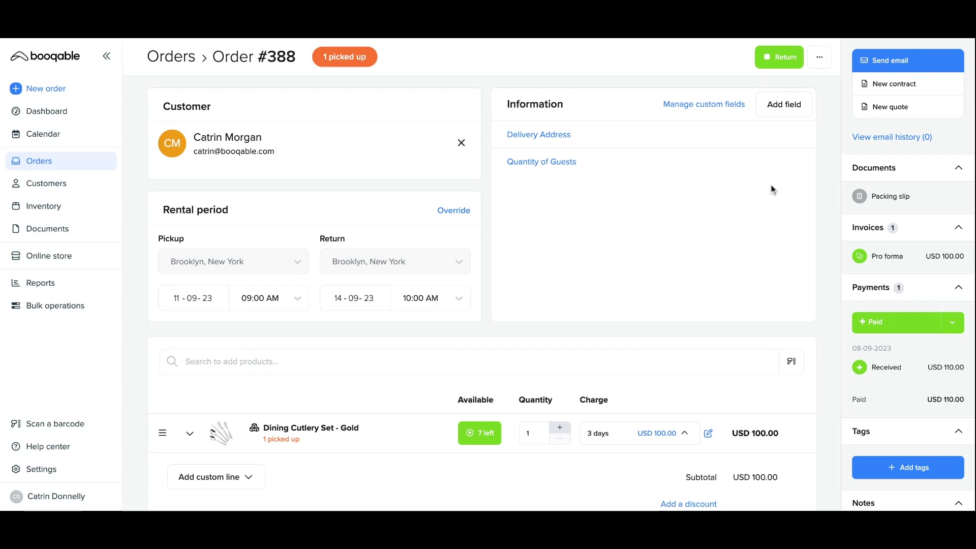
Return the Dining Cutlery Set - Gold on order #388, keeping USD 10.00 of the security deposit.
left_click(781, 57)
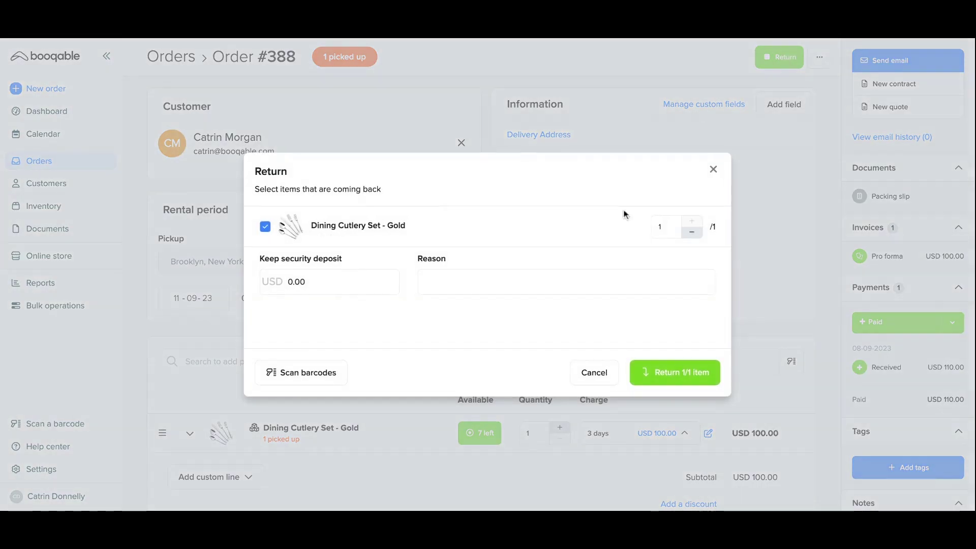
left_click(298, 282)
left_click(291, 281)
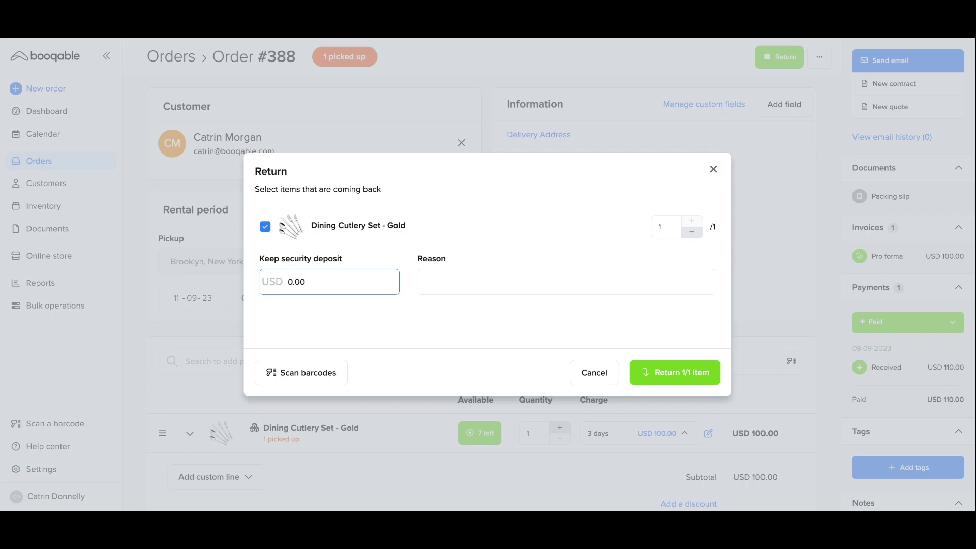
type("1")
left_click(472, 280)
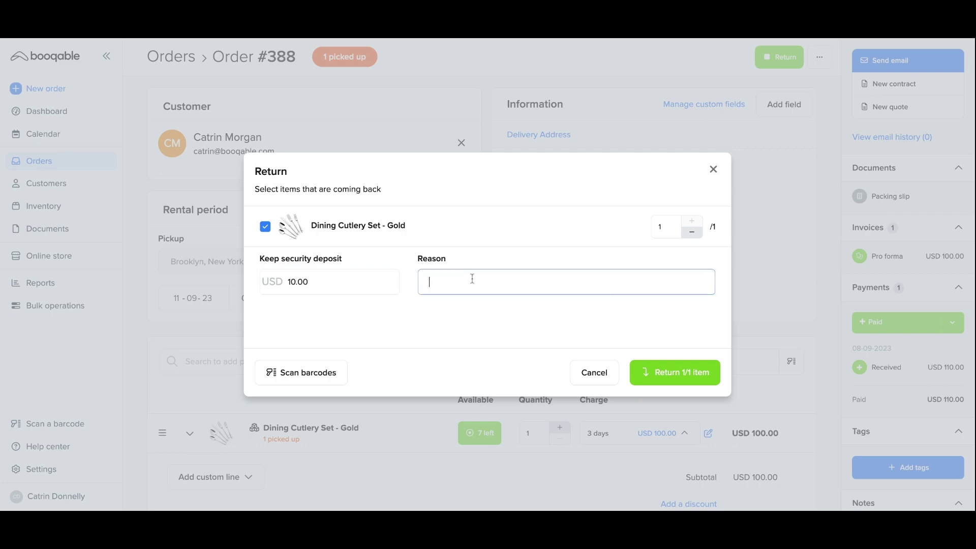
left_click(699, 379)
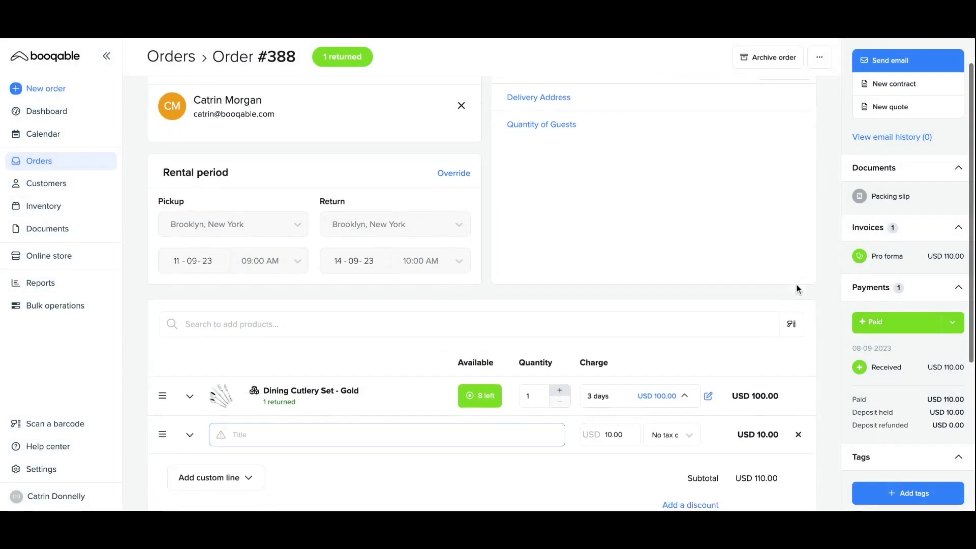
scroll(796, 283, "down", 5)
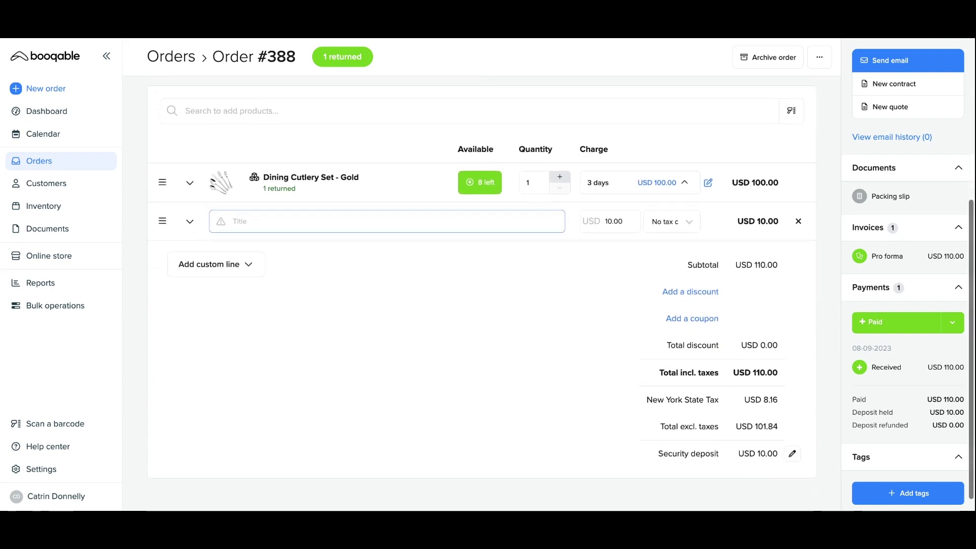
scroll(483, 295, "up", 1)
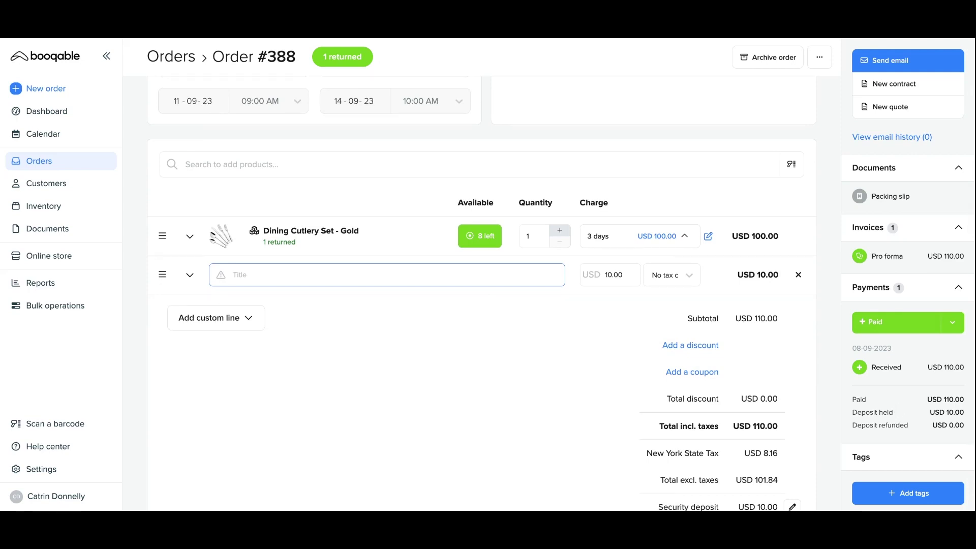
scroll(918, 255, "up", 4)
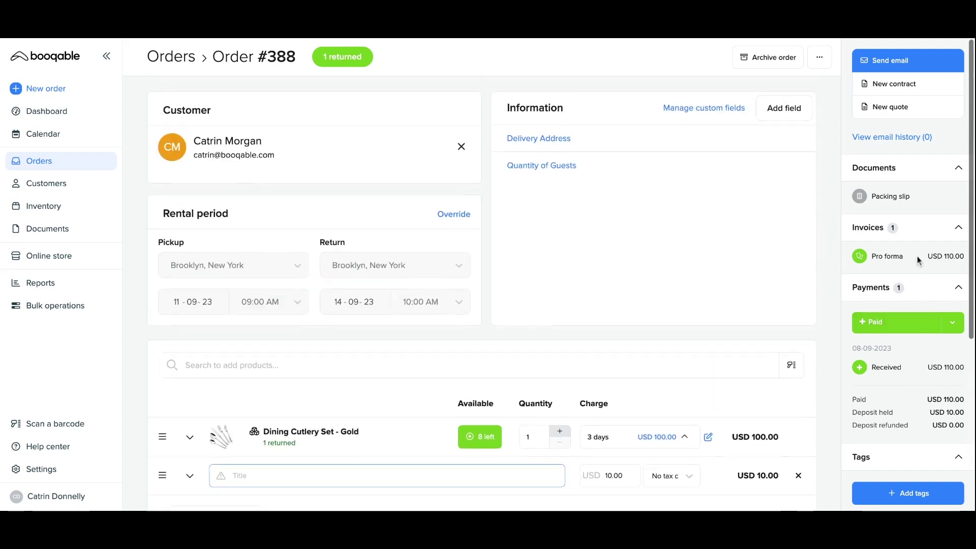